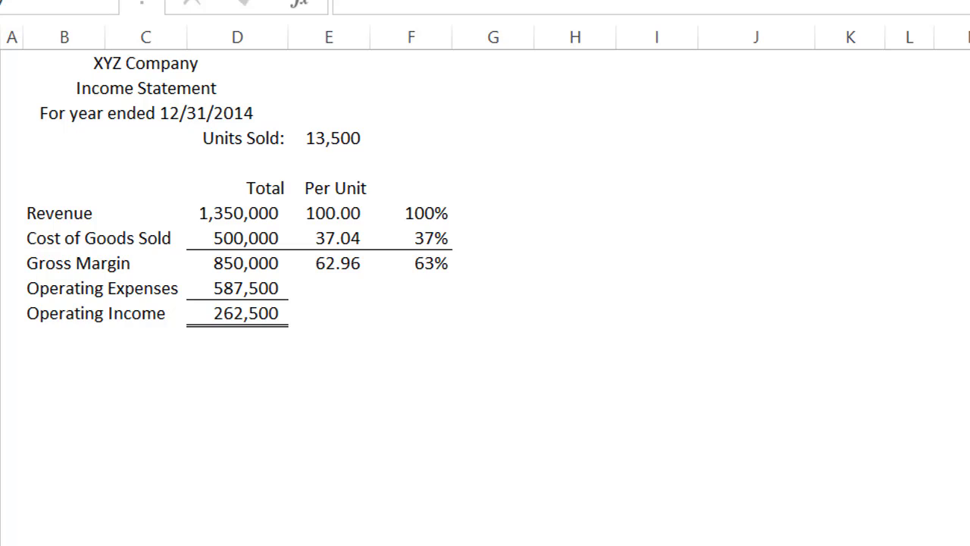
Paste the notes that 300,000 of cost of goods sold is variable and 550,000 of operating expenses fixed.
{"action": "type", "text": "Of the cost of goods sold, 300,000 is variable Of the operating expenses, 550,000 are fixed"}
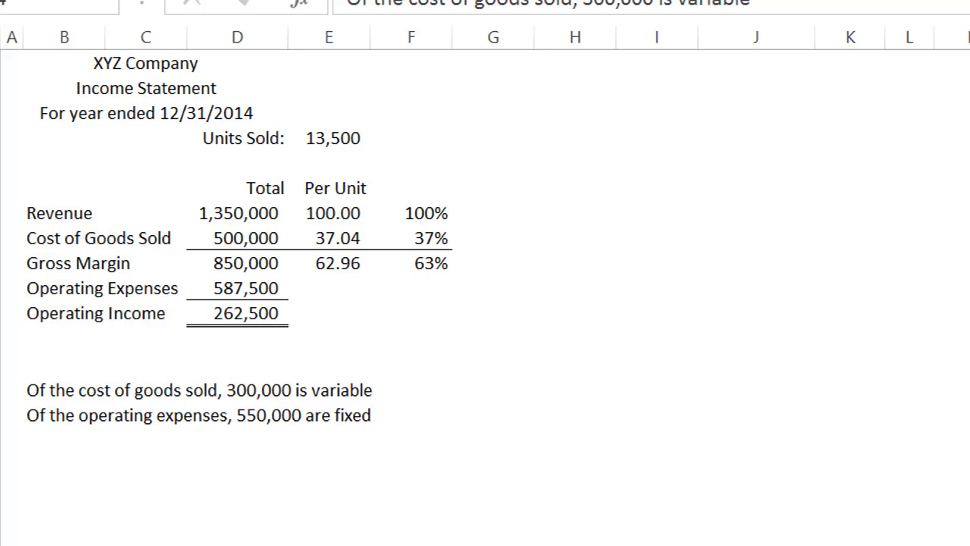
{"action": "key", "text": "Down"}
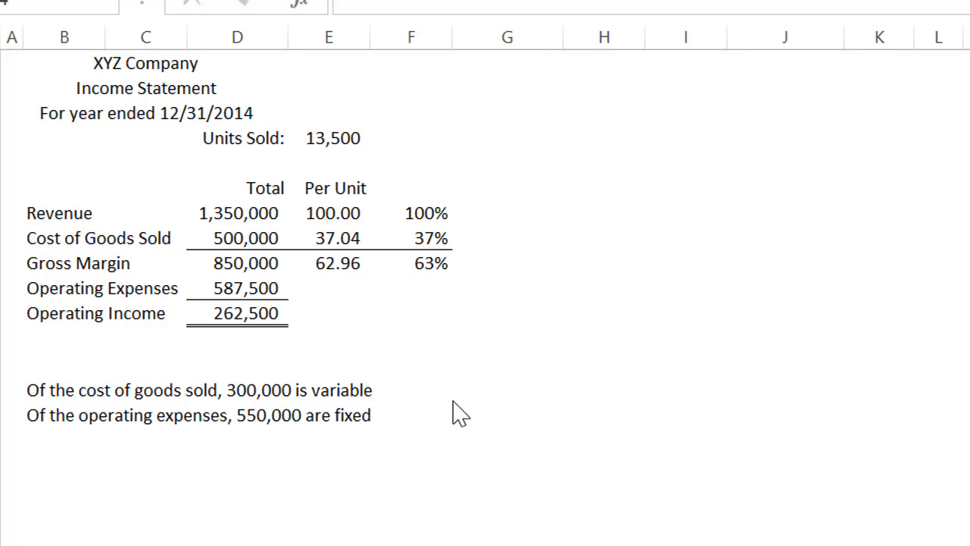
Add a Variable column heading with 300,000 as variable cost of goods sold.
{"action": "left_click", "coordinate": [541, 388]}
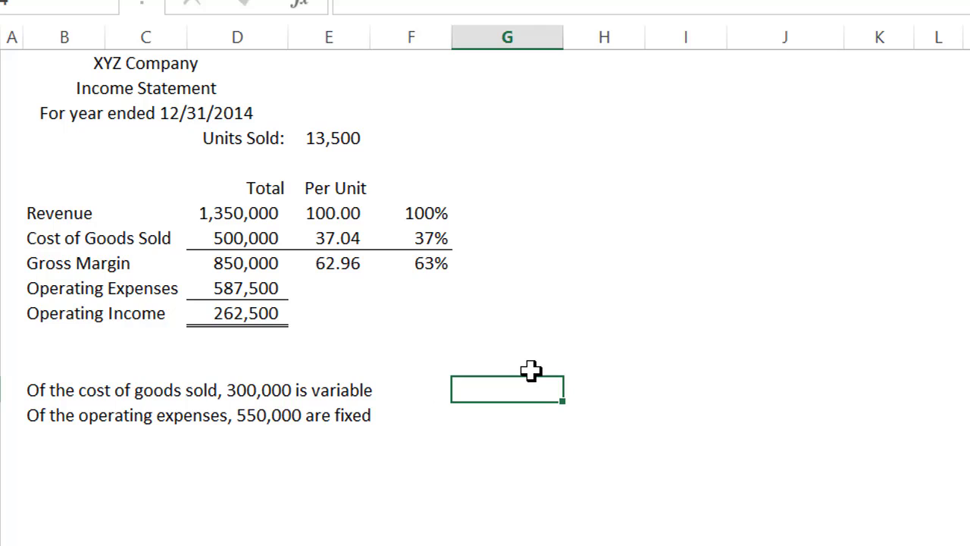
{"action": "left_click", "coordinate": [508, 363]}
{"action": "type", "text": "Va"}
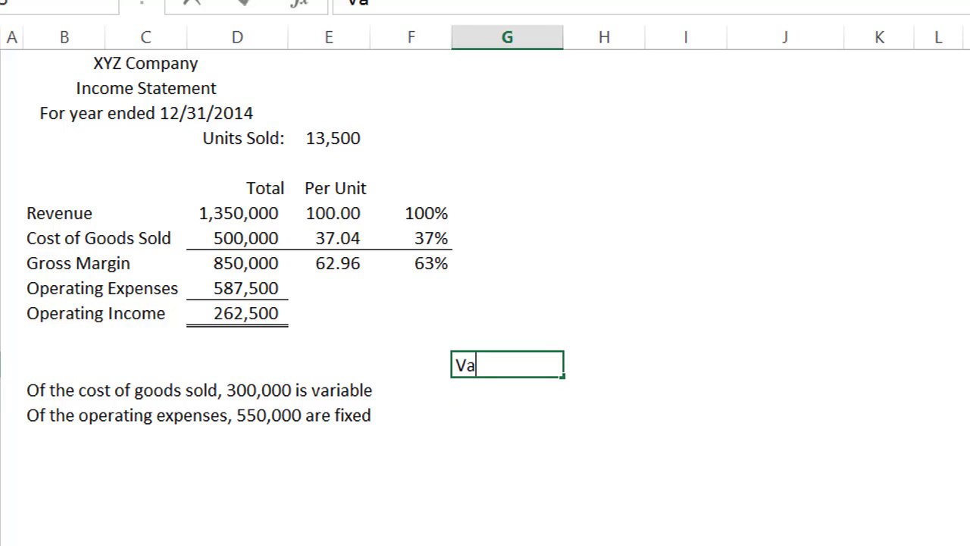
{"action": "type", "text": "riable"}
{"action": "key", "text": "Return"}
{"action": "type", "text": "300,000"}
{"action": "key", "text": "Return"}
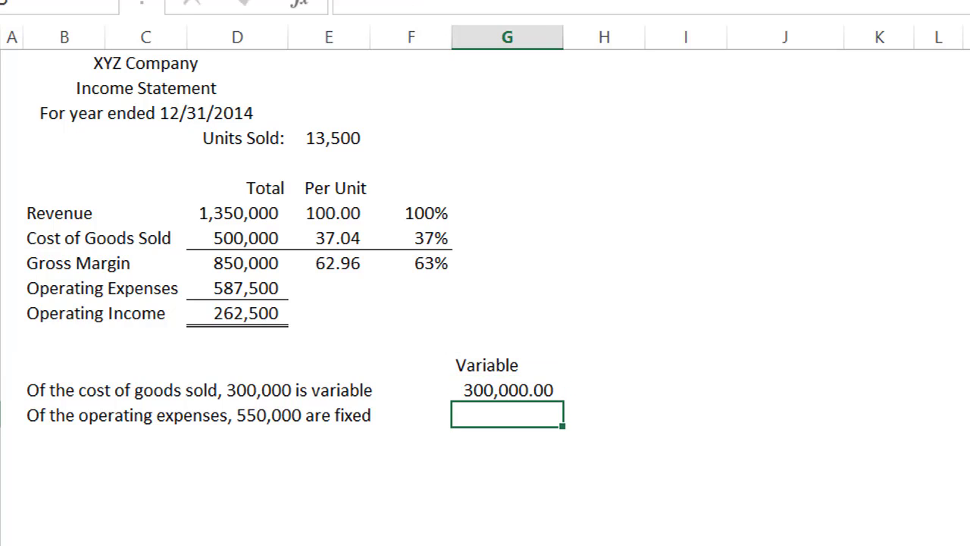
Under a Fixed heading, compute fixed cost of goods sold as 500,000 minus 300,000 (200,000).
{"action": "left_click", "coordinate": [603, 390]}
{"action": "type", "text": "+"}
{"action": "key", "text": "Left"}
{"action": "key", "text": "Left"}
{"action": "key", "text": "Up"}
{"action": "key", "text": "Up"}
{"action": "key", "text": "Up"}
{"action": "key", "text": "Up"}
{"action": "key", "text": "Up"}
{"action": "key", "text": "Up"}
{"action": "key", "text": "Left"}
{"action": "key", "text": "Left"}
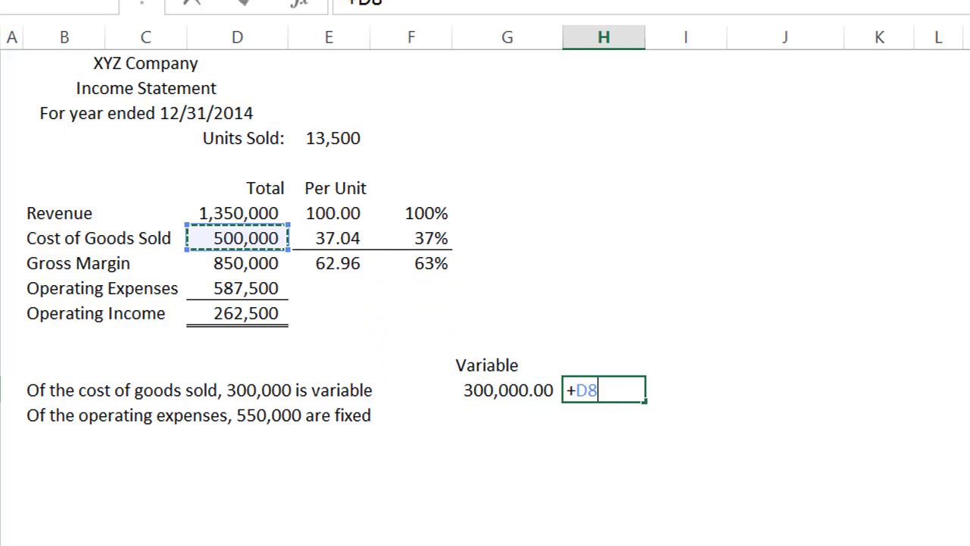
{"action": "type", "text": "-"}
{"action": "key", "text": "Left"}
{"action": "key", "text": "Return"}
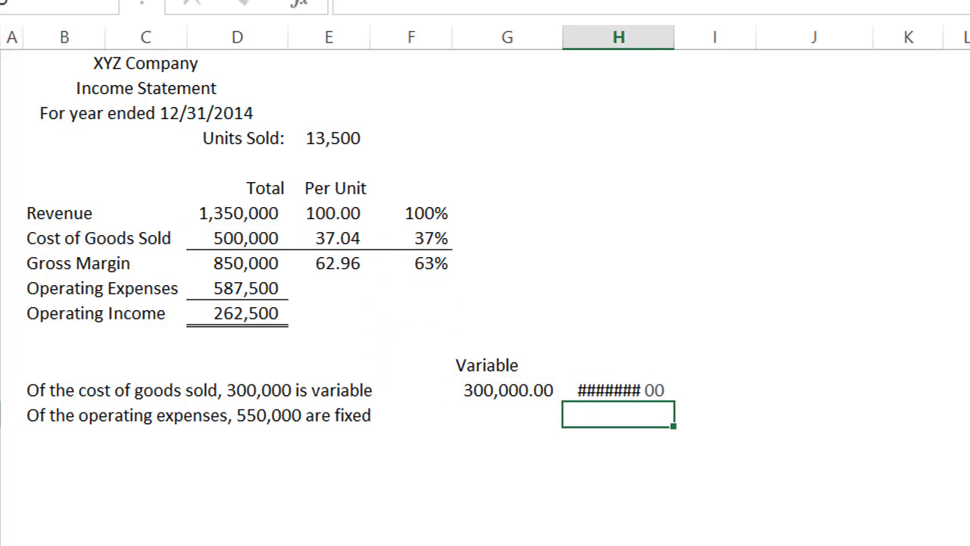
{"action": "key", "text": "Up"}
{"action": "key", "text": "Up"}
{"action": "type", "text": "Fixed"}
{"action": "key", "text": "Return"}
{"action": "key", "text": "Left"}
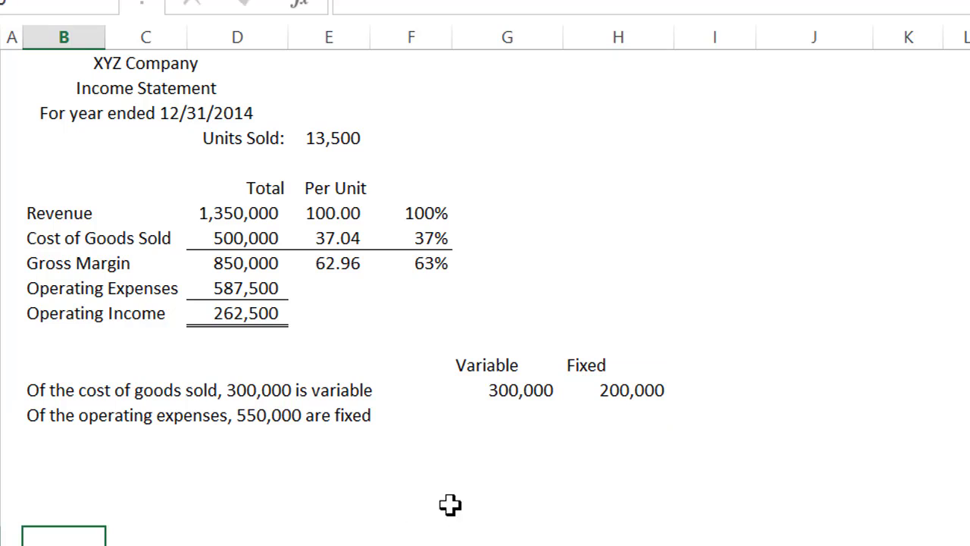
Enter 550,000 as the fixed operating expenses.
{"action": "left_click", "coordinate": [622, 425]}
{"action": "type", "text": "500"}
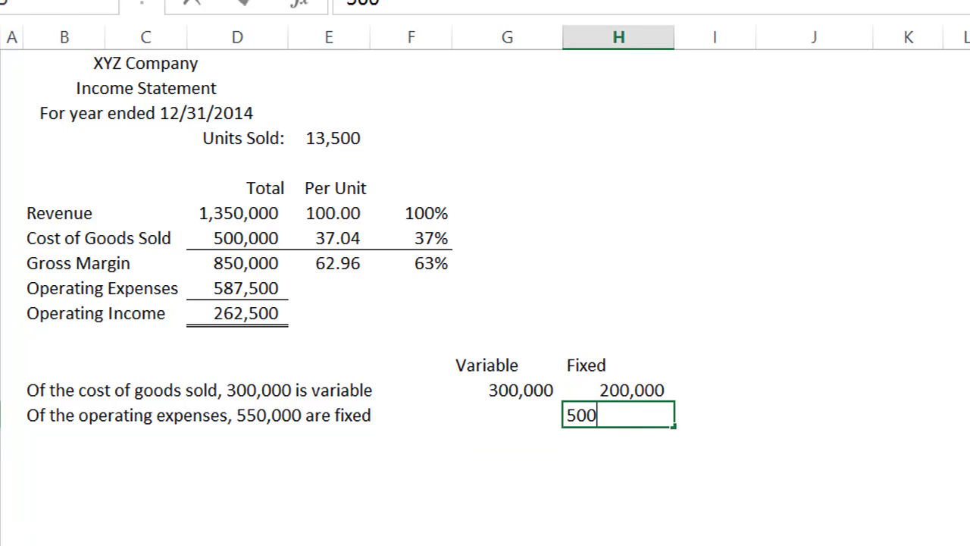
{"action": "key", "text": "BackSpace"}
{"action": "key", "text": "BackSpace"}
{"action": "type", "text": "50,000"}
{"action": "key", "text": "Return"}
Compute variable operating expenses as 587,500 minus 550,000, giving 37,500.
{"action": "key", "text": "Up"}
{"action": "key", "text": "Left"}
{"action": "type", "text": "+"}
{"action": "key", "text": "Up"}
{"action": "key", "text": "Up"}
{"action": "key", "text": "Up"}
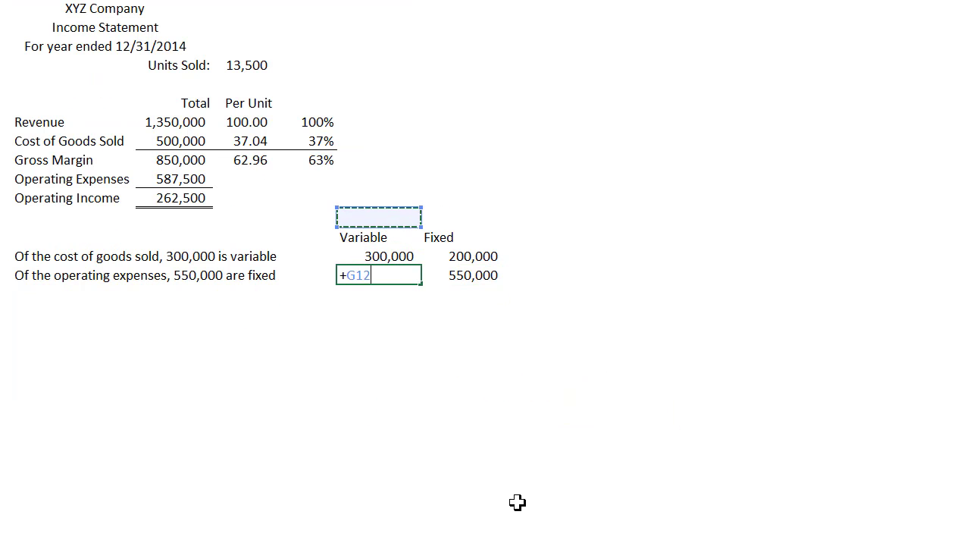
{"action": "key", "text": "Up"}
{"action": "key", "text": "Up"}
{"action": "key", "text": "Left"}
{"action": "key", "text": "Left"}
{"action": "key", "text": "Left"}
{"action": "type", "text": "*"}
{"action": "key", "text": "BackSpace"}
{"action": "type", "text": "-"}
{"action": "key", "text": "Right"}
{"action": "key", "text": "Return"}
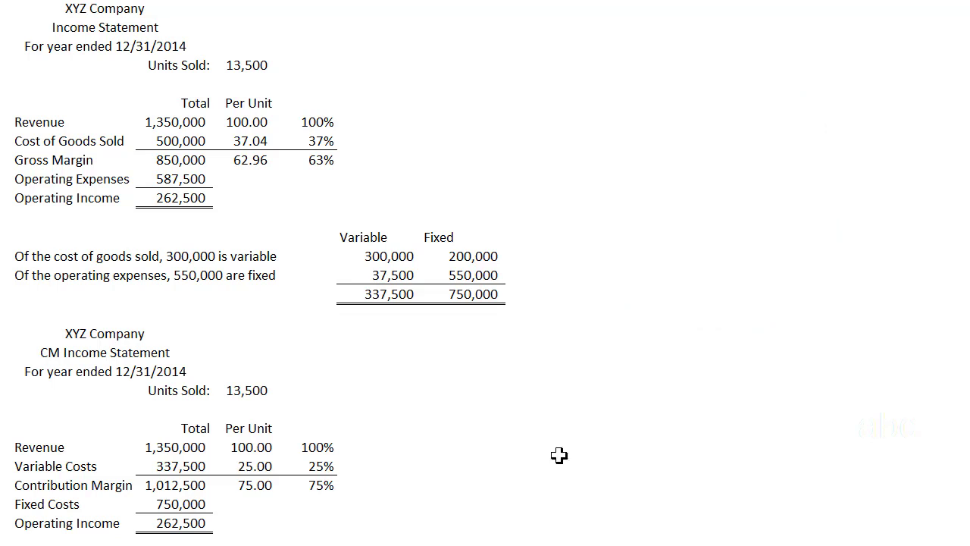
Inspect the CM Revenue total's formula =E24*E21 behind 1,350,000, leaving it unchanged.
{"action": "left_click", "coordinate": [398, 448]}
{"action": "key", "text": "Right"}
{"action": "key", "text": "Left"}
{"action": "key", "text": "Left"}
{"action": "key", "text": "Left"}
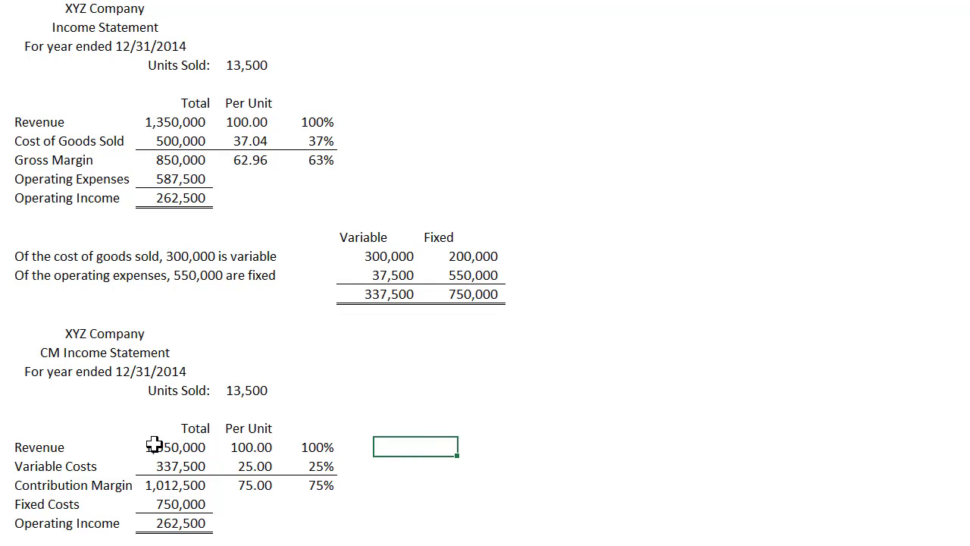
{"action": "left_click", "coordinate": [151, 455]}
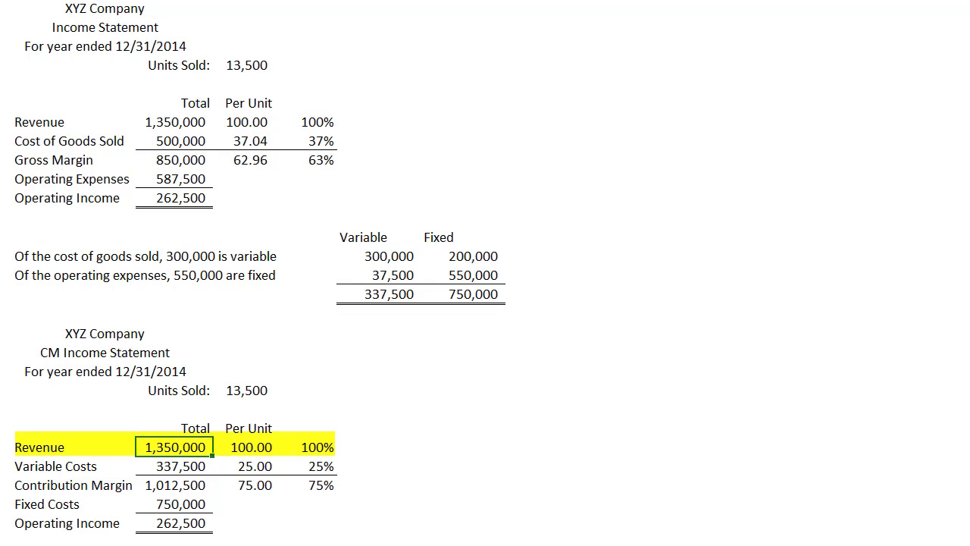
{"action": "key", "text": "F2"}
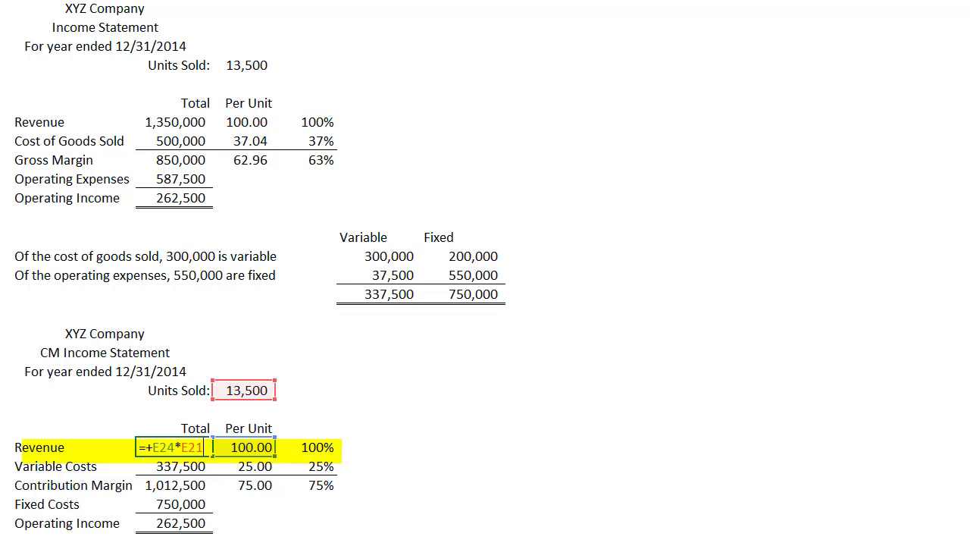
{"action": "left_click", "coordinate": [370, 488]}
Type the note 'Revenue = PricePerUnit x UnitsSold' beside the Revenue row.
{"action": "left_click", "coordinate": [379, 448]}
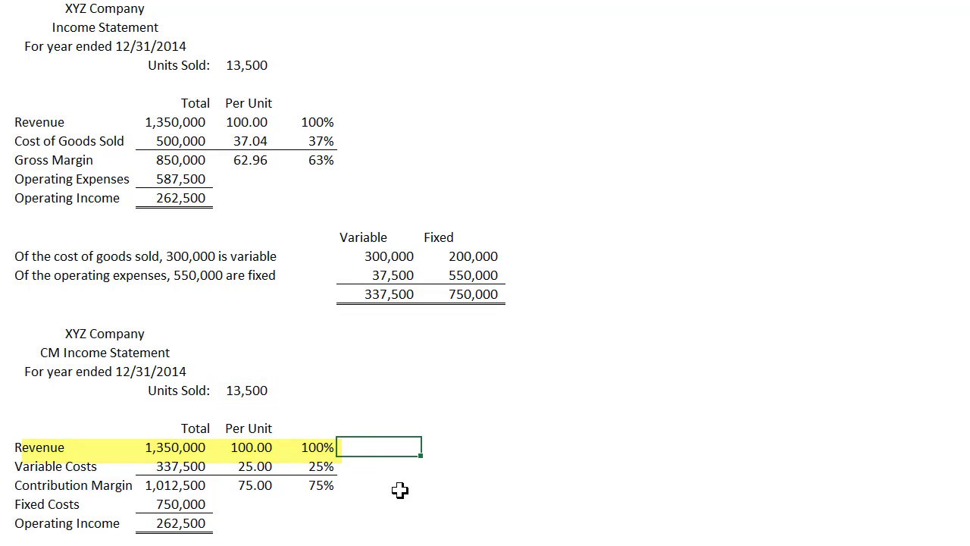
{"action": "key", "text": "Right"}
{"action": "type", "text": "Revenue = PricePerUnit x UnitsSold"}
{"action": "key", "text": "Return"}
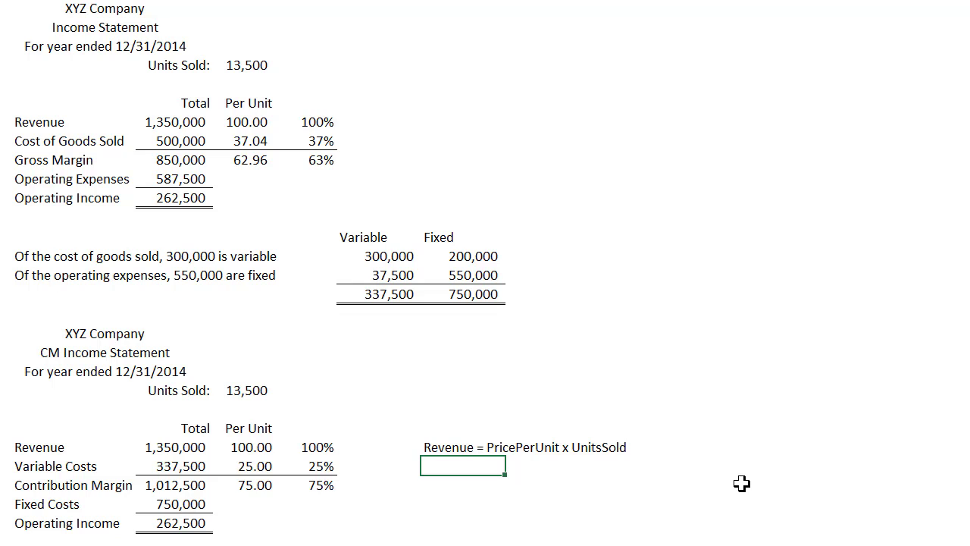
Review the Variable Costs formula =+E25*E21 and the per-unit variable cost.
{"action": "left_click", "coordinate": [161, 465]}
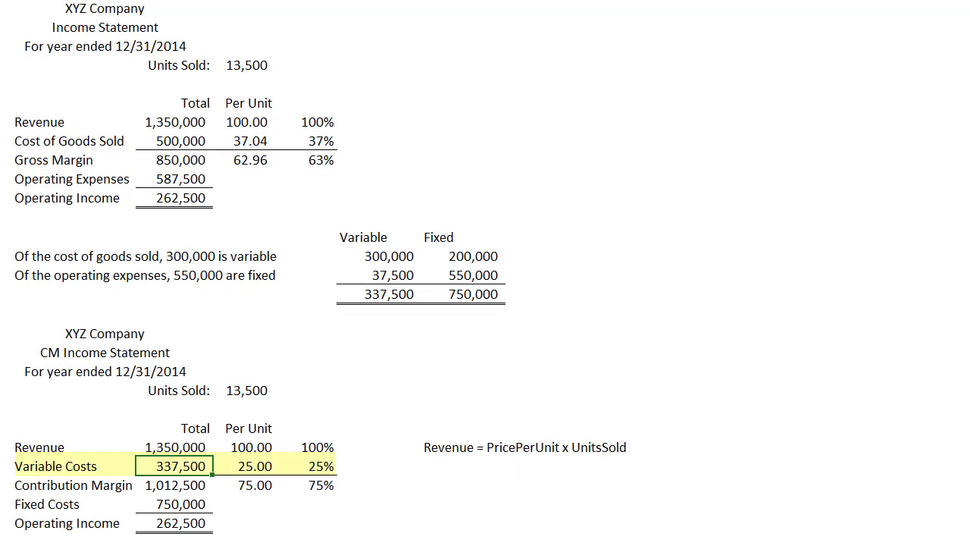
{"action": "type", "text": "=+E25*E21"}
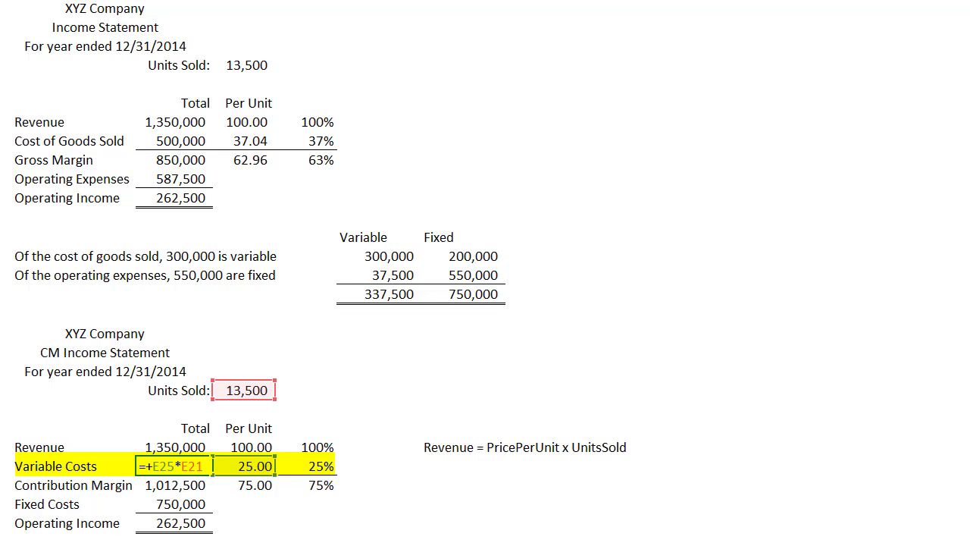
{"action": "key", "text": "Return"}
{"action": "left_click", "coordinate": [251, 465]}
Type the note 'VC = VCPerUnit x Units Sold' below the revenue note.
{"action": "left_click", "coordinate": [453, 466]}
{"action": "type", "text": "VC ="}
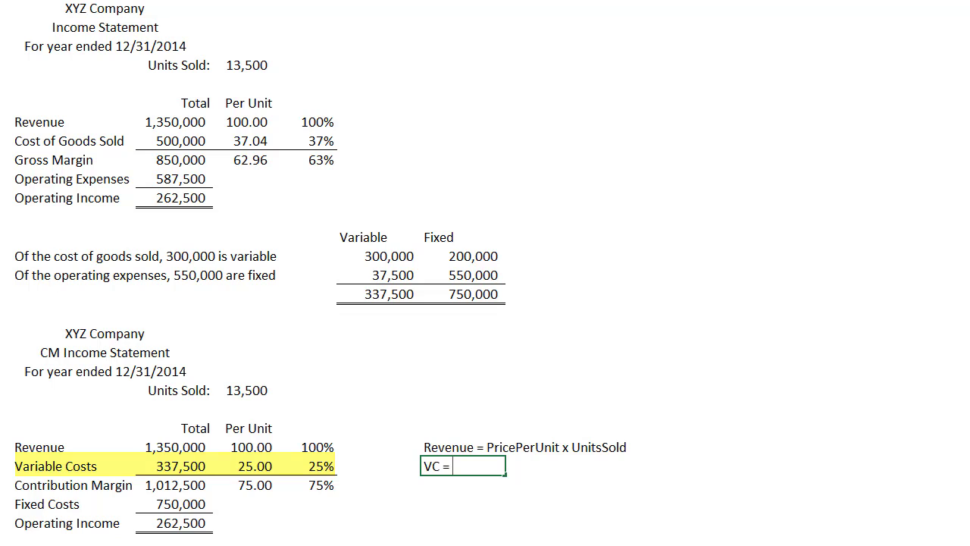
{"action": "type", "text": " VCPer"}
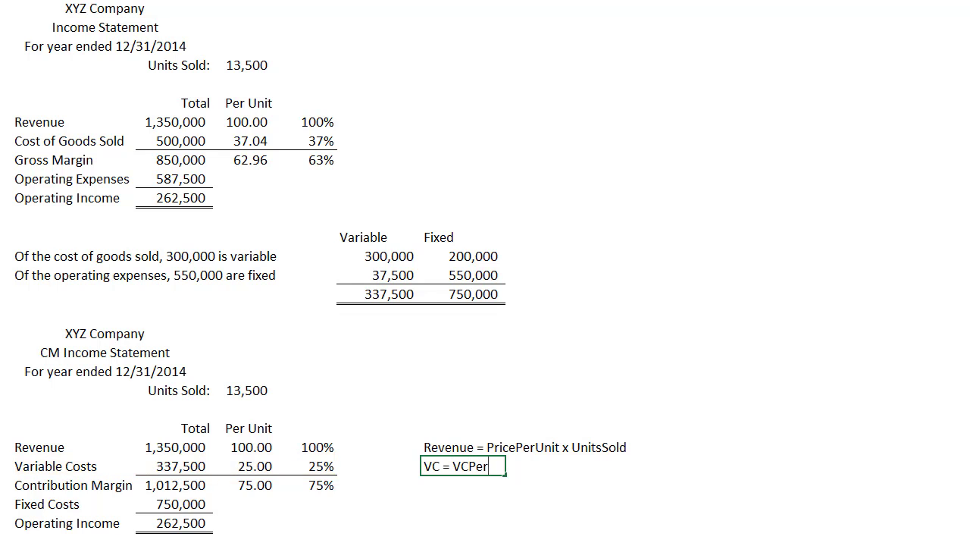
{"action": "type", "text": "Unit x Units Sold"}
{"action": "key", "text": "Return"}
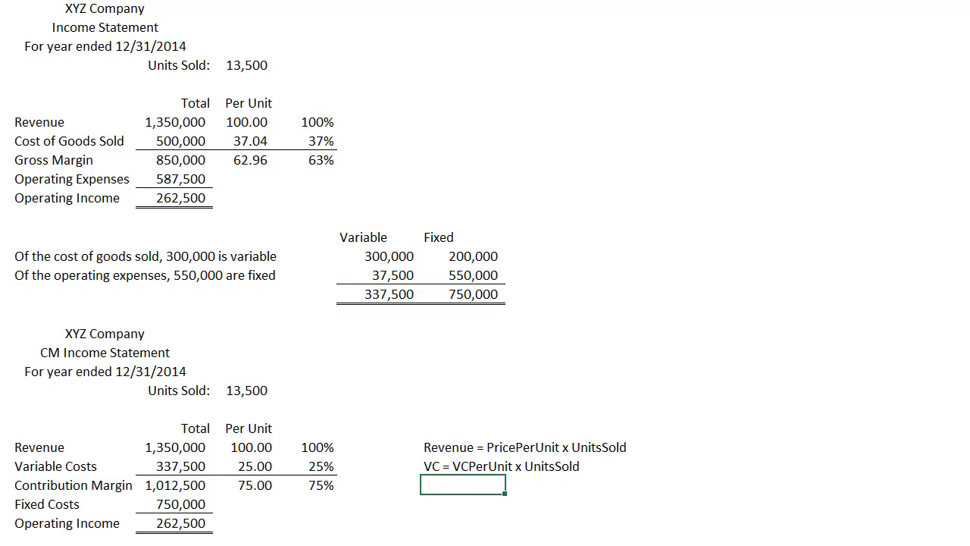
{"action": "left_click", "coordinate": [255, 485]}
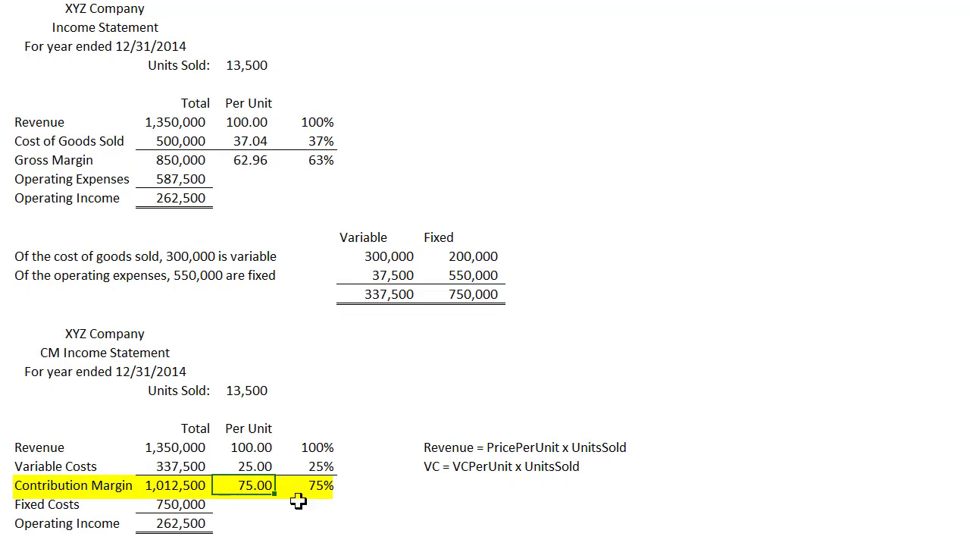
Review the per-unit figures and set Contribution Margin to revenue minus variable costs (1,012,500).
{"action": "left_click", "coordinate": [266, 449]}
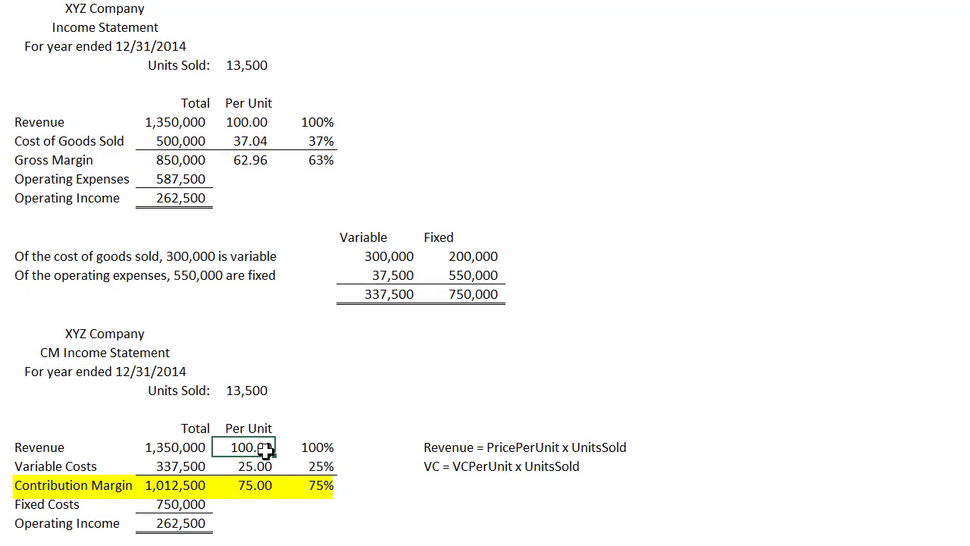
{"action": "left_click", "coordinate": [256, 466]}
{"action": "left_click", "coordinate": [255, 485]}
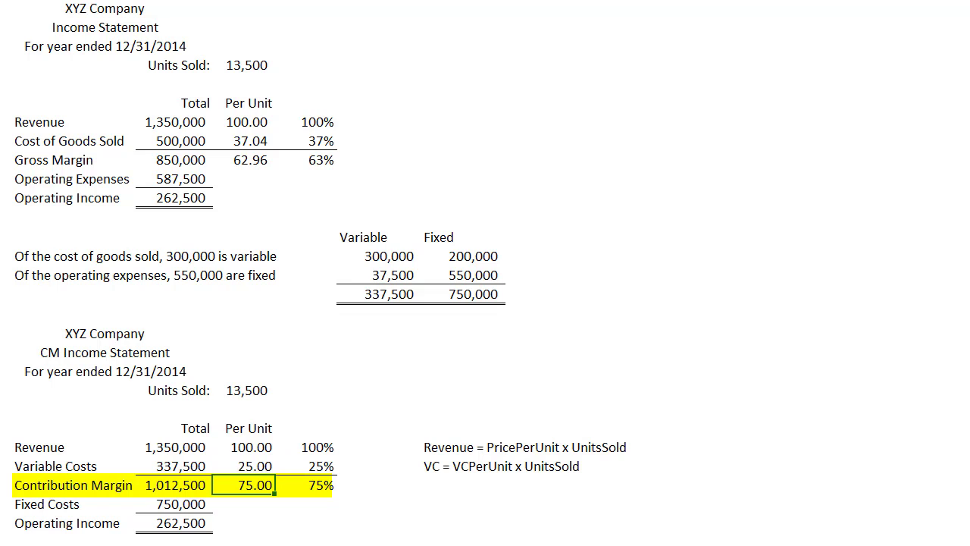
{"action": "left_click", "coordinate": [175, 485]}
{"action": "key", "text": "F2"}
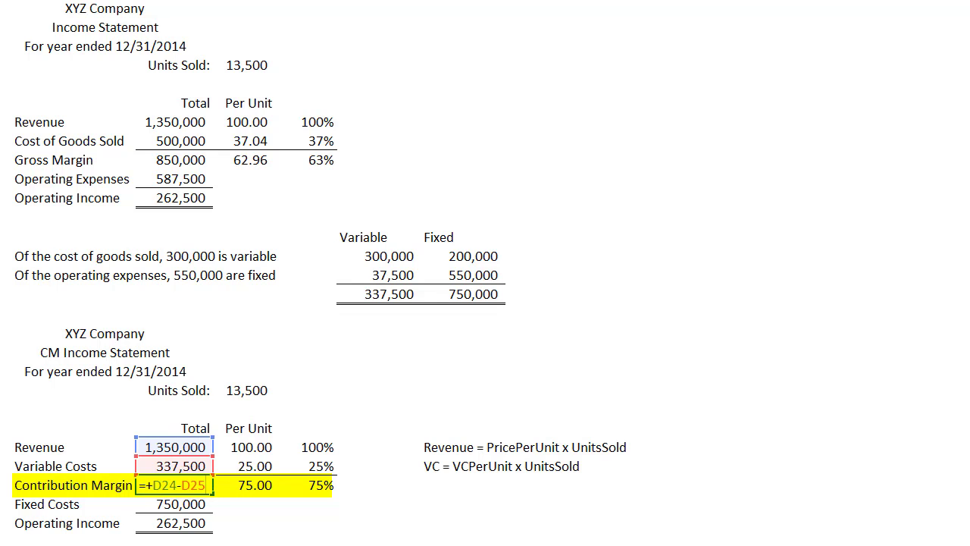
{"action": "key", "text": "Return"}
{"action": "left_click", "coordinate": [175, 485]}
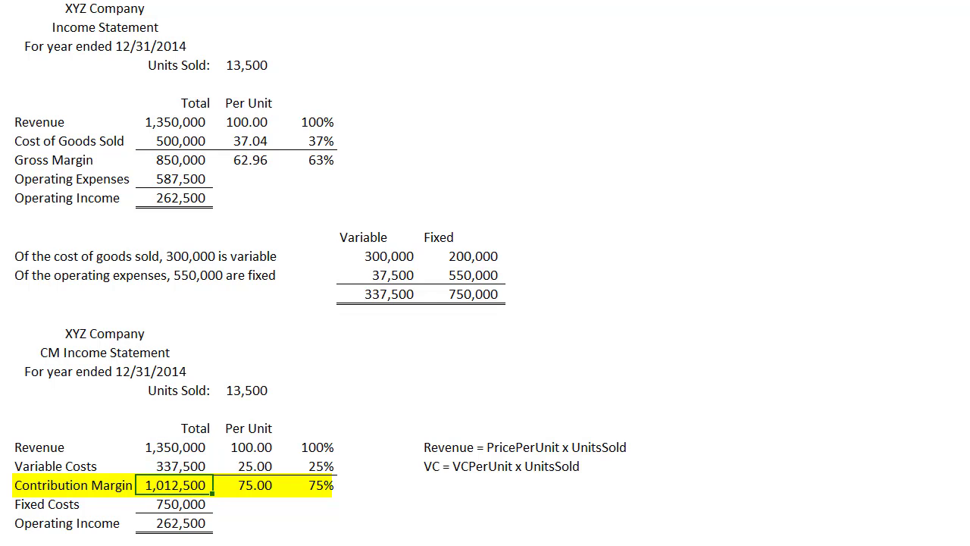
Check the margin in a spare cell as 75.00 per unit times 13,500 units sold.
{"action": "key", "text": "Right"}
{"action": "key", "text": "Right"}
{"action": "key", "text": "Down"}
{"action": "key", "text": "Down"}
{"action": "key", "text": "Left"}
{"action": "key", "text": "Right"}
{"action": "type", "text": "+"}
{"action": "key", "text": "Up"}
{"action": "key", "text": "Up"}
{"action": "key", "text": "Left"}
{"action": "type", "text": "*"}
{"action": "key", "text": "Up"}
{"action": "key", "text": "Up"}
{"action": "key", "text": "Up"}
{"action": "key", "text": "Up"}
{"action": "key", "text": "Up"}
{"action": "key", "text": "Up"}
{"action": "key", "text": "Up"}
{"action": "key", "text": "Left"}
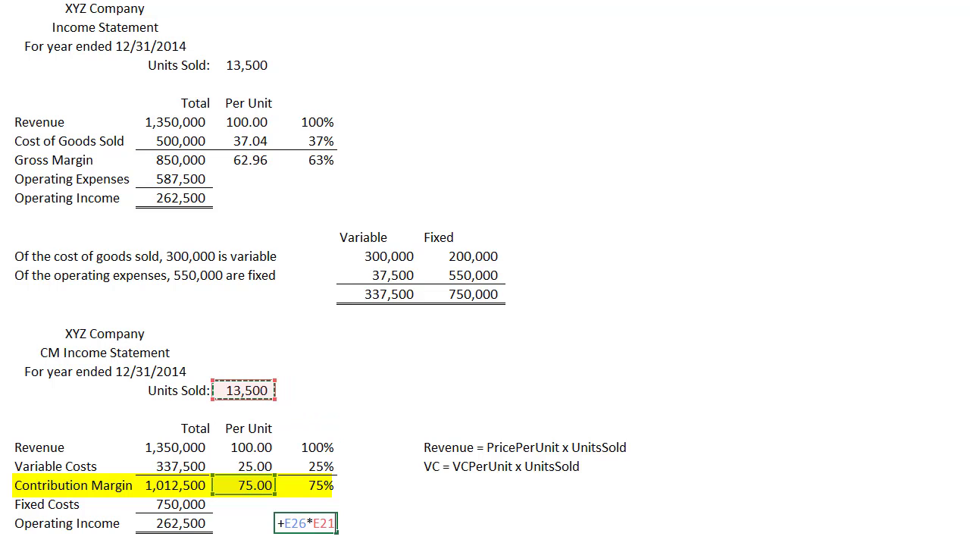
{"action": "key", "text": "Return"}
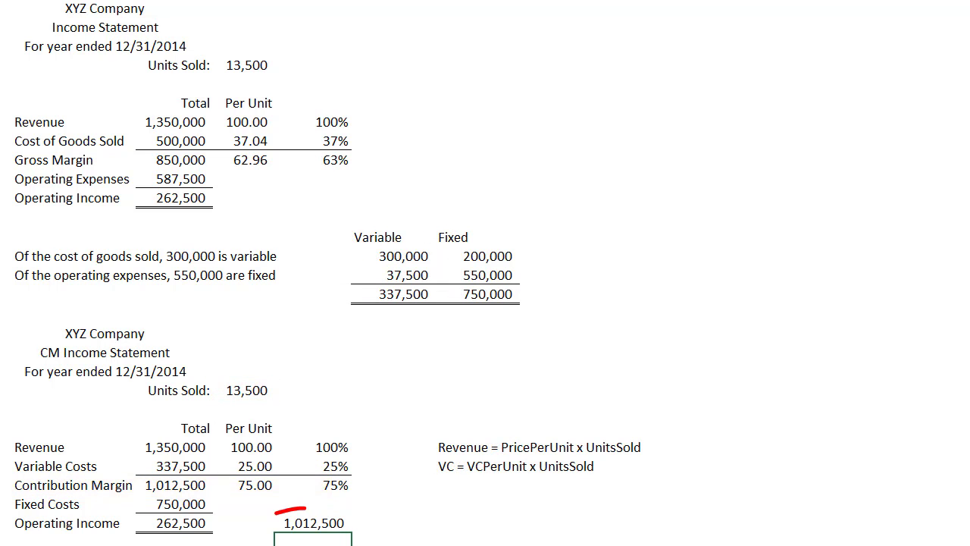
Highlight the 1,012,500 result, then delete the temporary check value.
{"action": "key", "text": "Up"}
{"action": "mouse_move", "coordinate": [176, 493]}
{"action": "left_mouse_down"}
{"action": "mouse_move", "coordinate": [199, 468]}
{"action": "mouse_move", "coordinate": [169, 468]}
{"action": "left_mouse_up"}
{"action": "key", "text": "Delete"}
{"action": "left_click", "coordinate": [478, 484]}
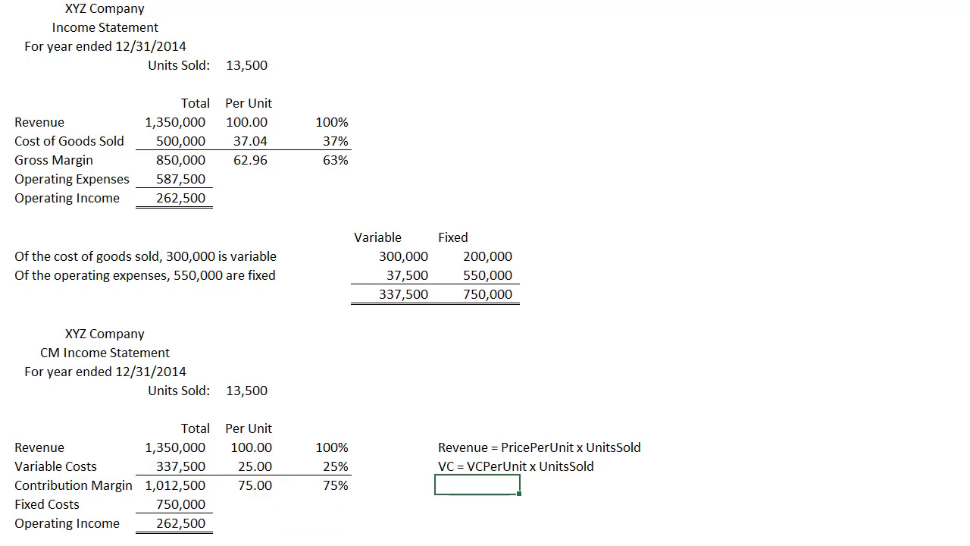
Type the notes 'CMPerUnit = PricePerUnit - VCPerUnit' and 'CM = Revenue - VC' below the VC note.
{"action": "type", "text": "CMPerUnit ="}
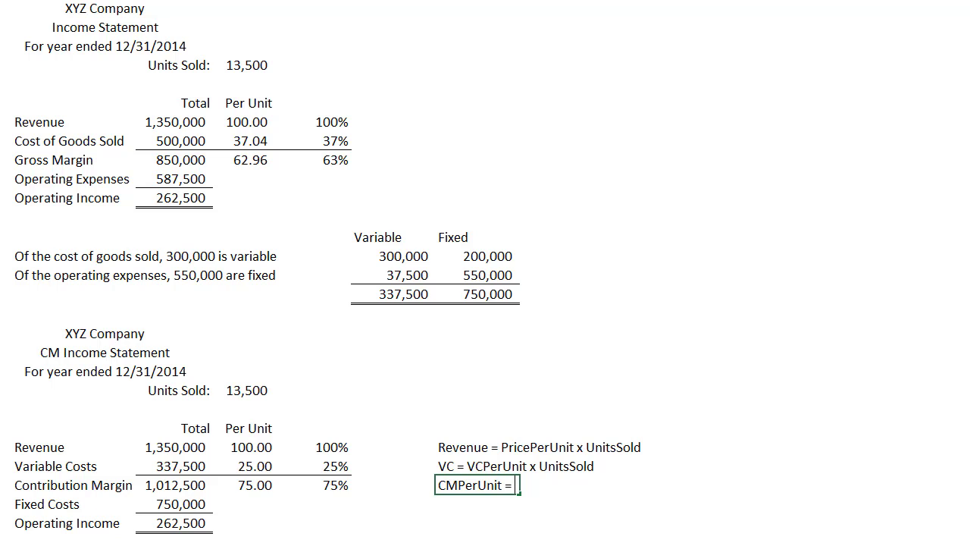
{"action": "type", "text": " PricePerUnit"}
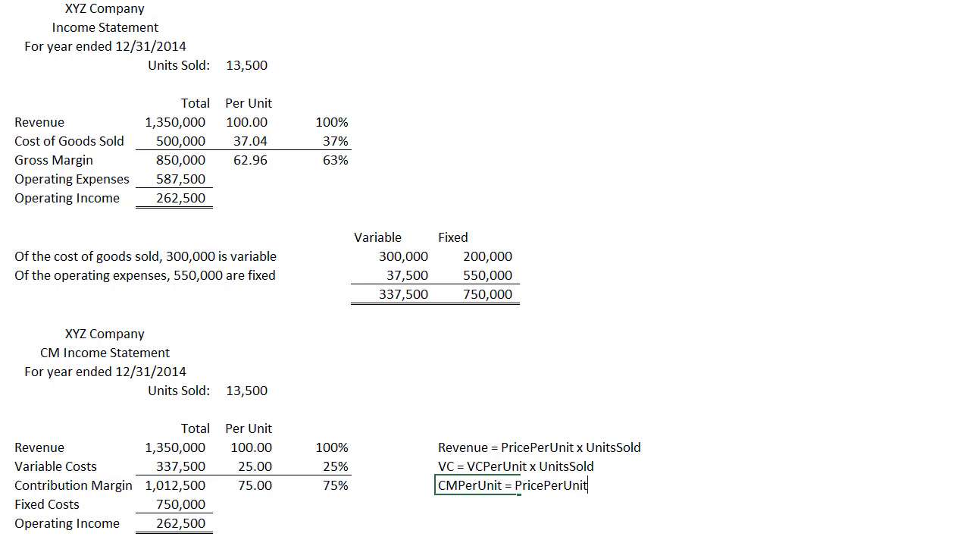
{"action": "type", "text": " - VCPerUnit"}
{"action": "key", "text": "Return"}
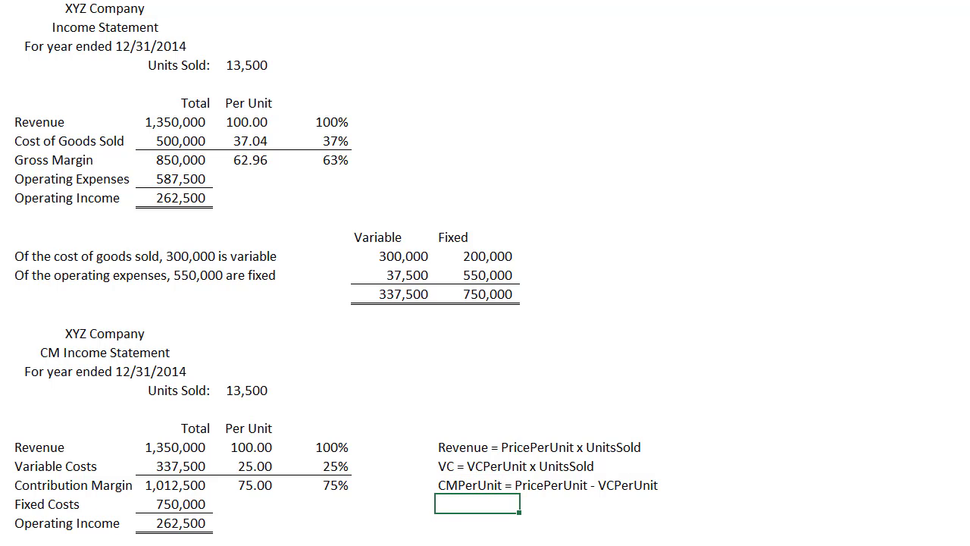
{"action": "type", "text": "CM"}
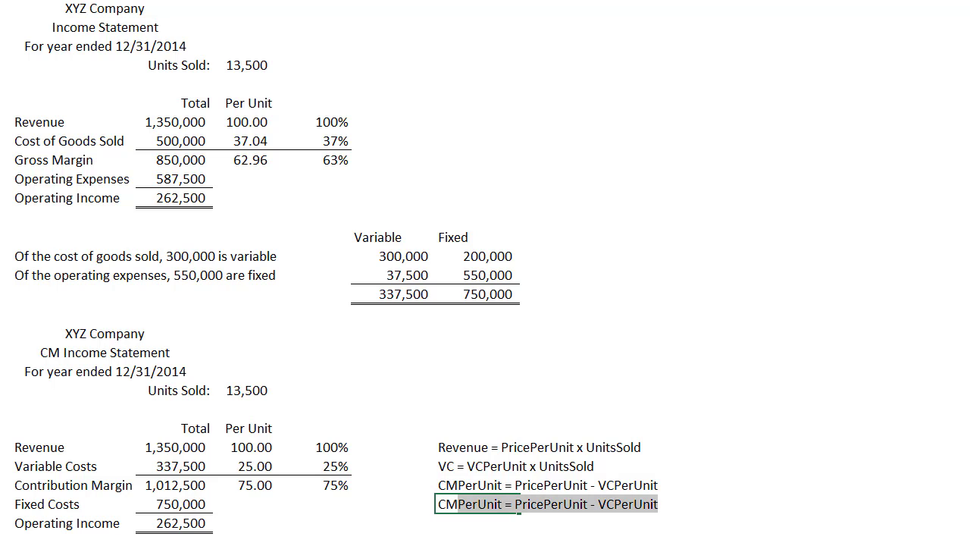
{"action": "type", "text": "T"}
{"action": "key", "text": "BackSpace"}
{"action": "type", "text": "="}
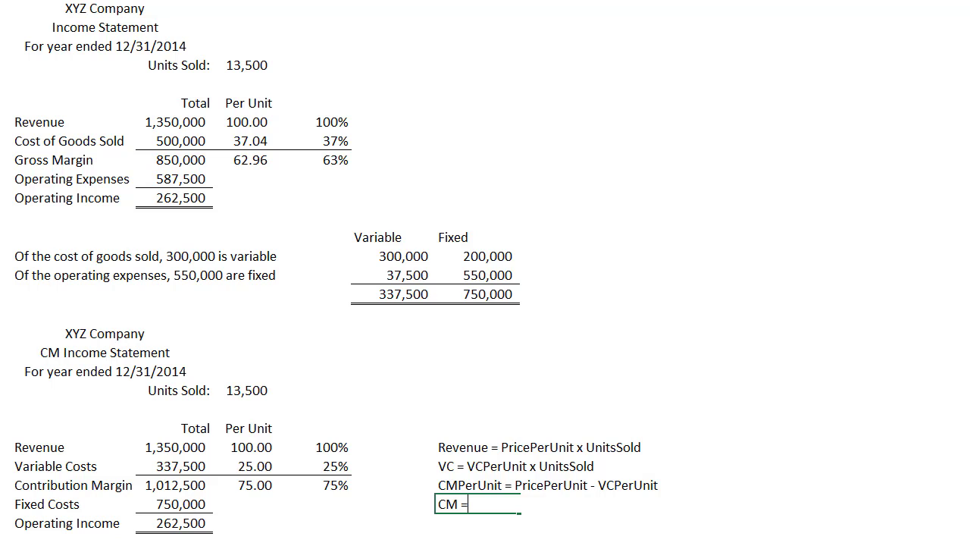
{"action": "type", "text": " Revenue - VC"}
{"action": "key", "text": "Return"}
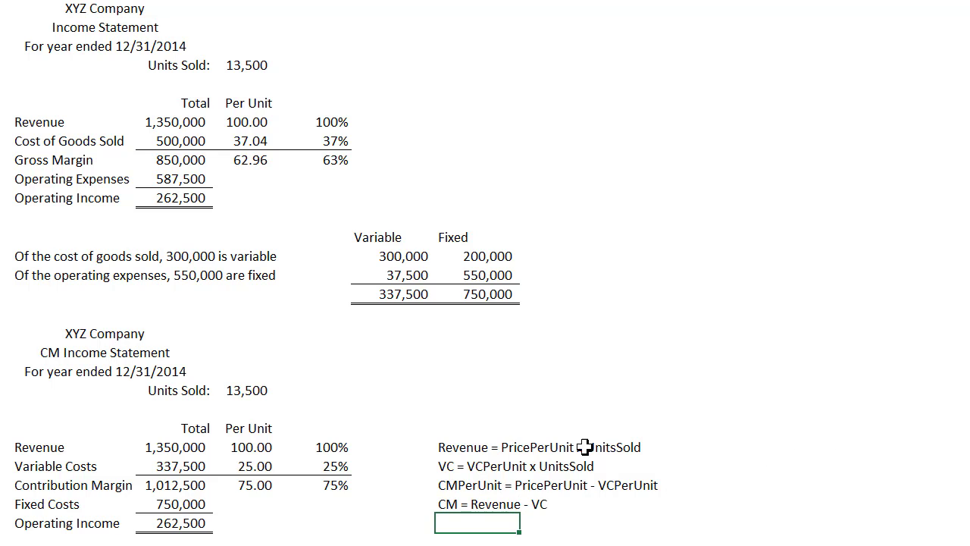
{"action": "left_click", "coordinate": [182, 504]}
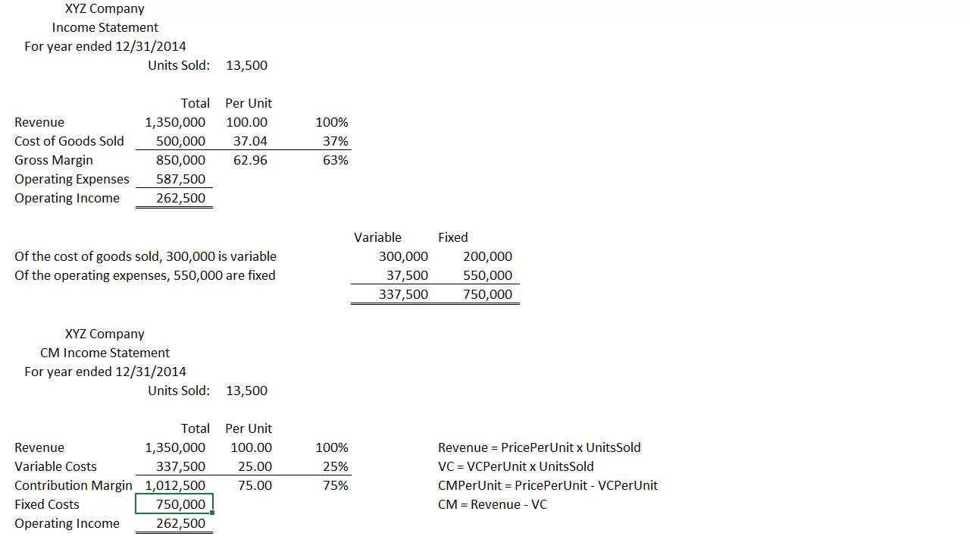
Review the 200,000 and 550,000 fixed cost figures.
{"action": "left_click", "coordinate": [494, 258]}
{"action": "left_click", "coordinate": [508, 277]}
{"action": "left_click", "coordinate": [958, 484]}
{"action": "left_click", "coordinate": [661, 132]}
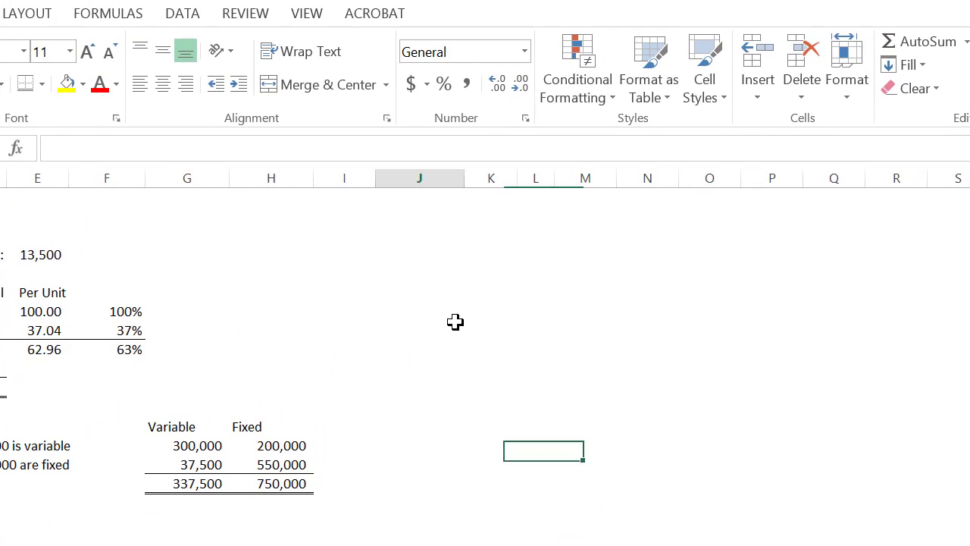
Type the note 'Revenue - VC = CM - FC = OI' in column J.
{"action": "left_click", "coordinate": [455, 321]}
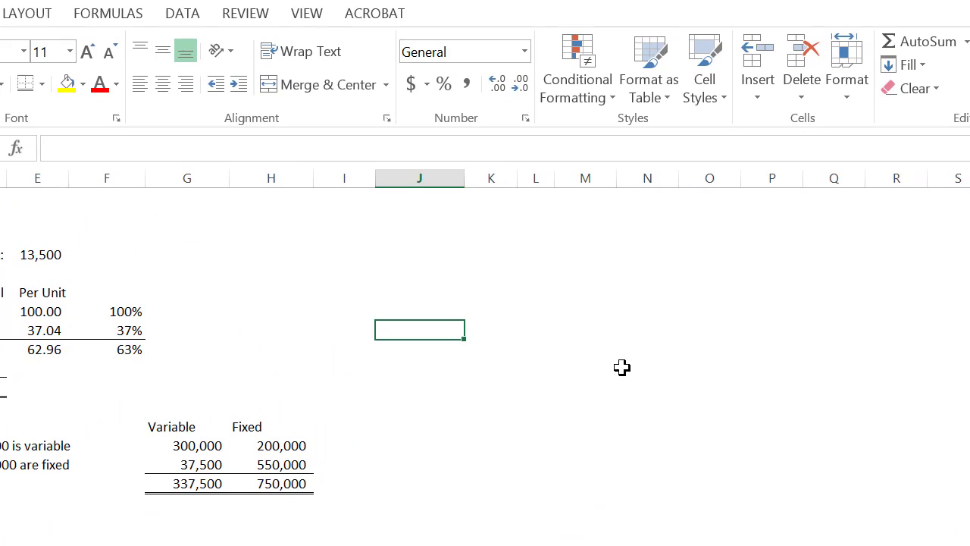
{"action": "type", "text": "Revenu"}
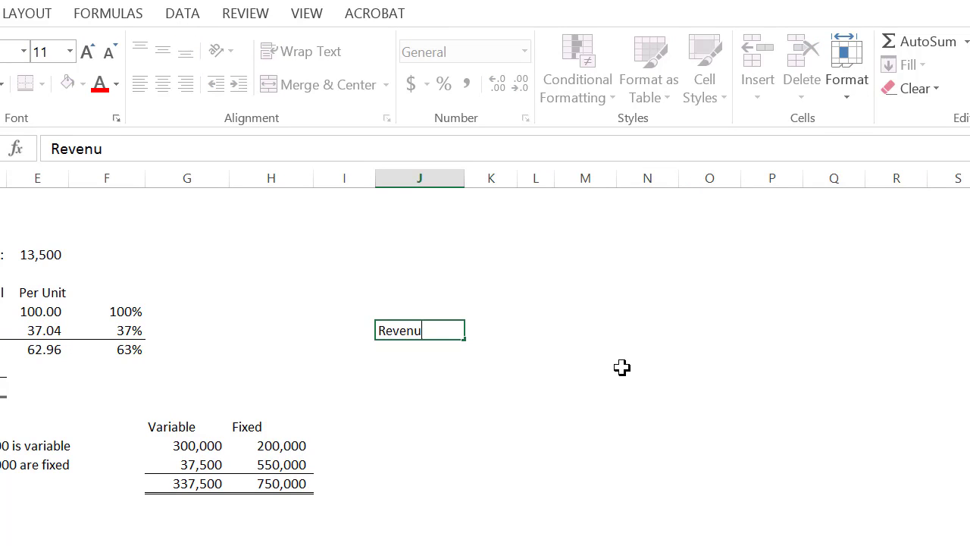
{"action": "type", "text": "e - VC = CM"}
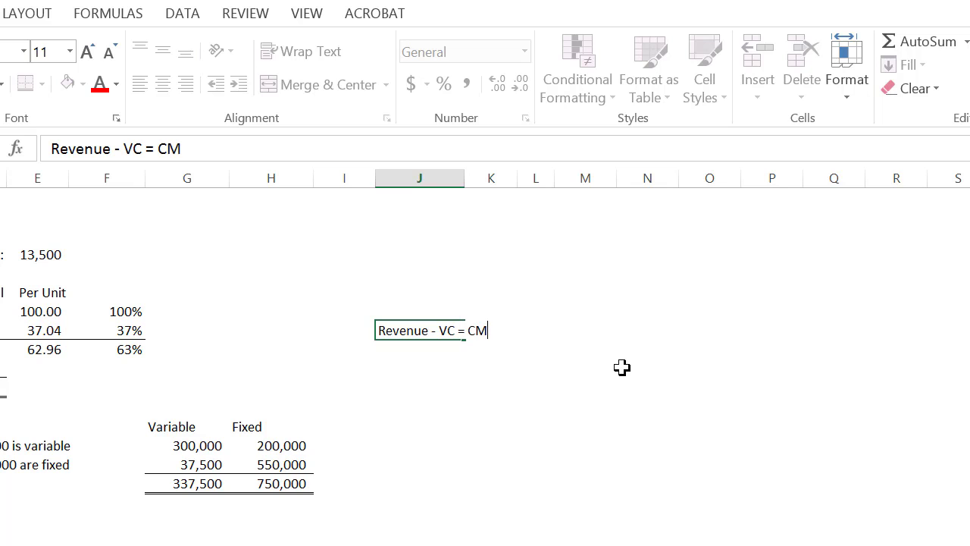
{"action": "type", "text": " - FC ="}
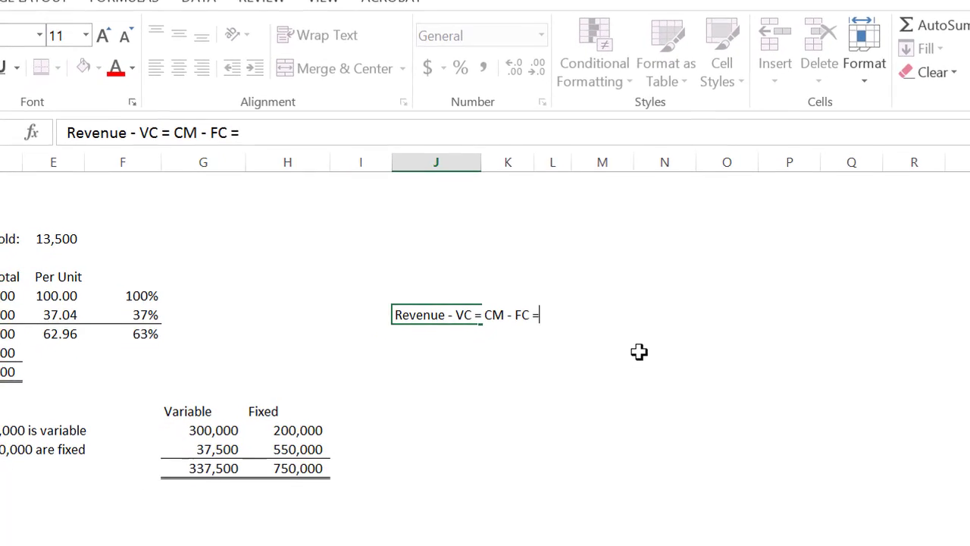
{"action": "type", "text": " OI"}
{"action": "key", "text": "Return"}
{"action": "key", "text": "Up"}
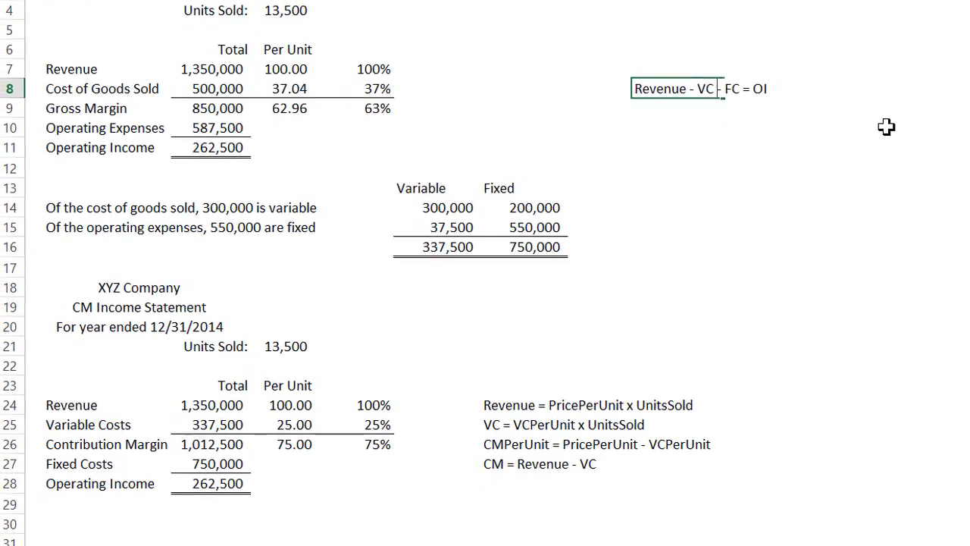
Below that note, enter 'PricePerUnit x UnitsSold - VCPerUnit x UnitsSold - FC = OI'.
{"action": "key", "text": "Down"}
{"action": "left_click", "coordinate": [860, 148]}
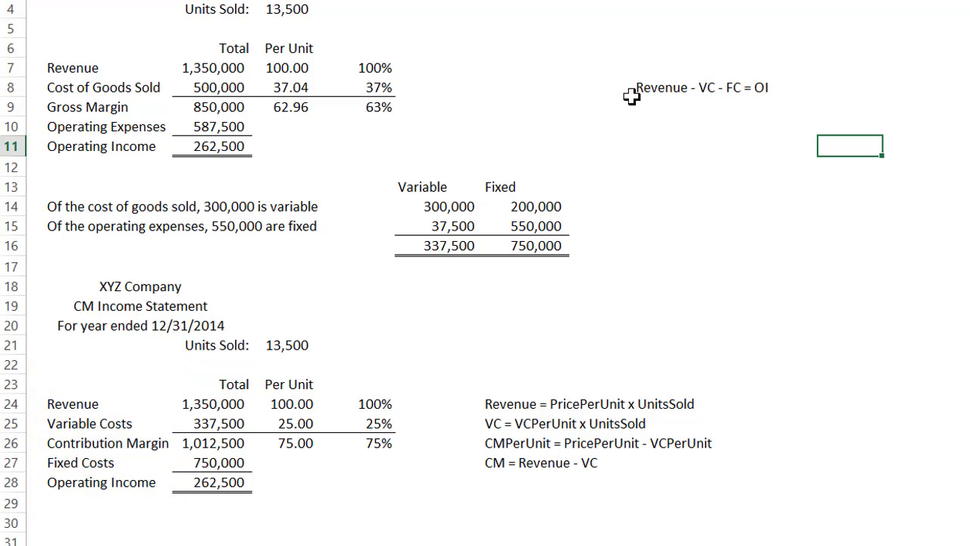
{"action": "left_click", "coordinate": [656, 106]}
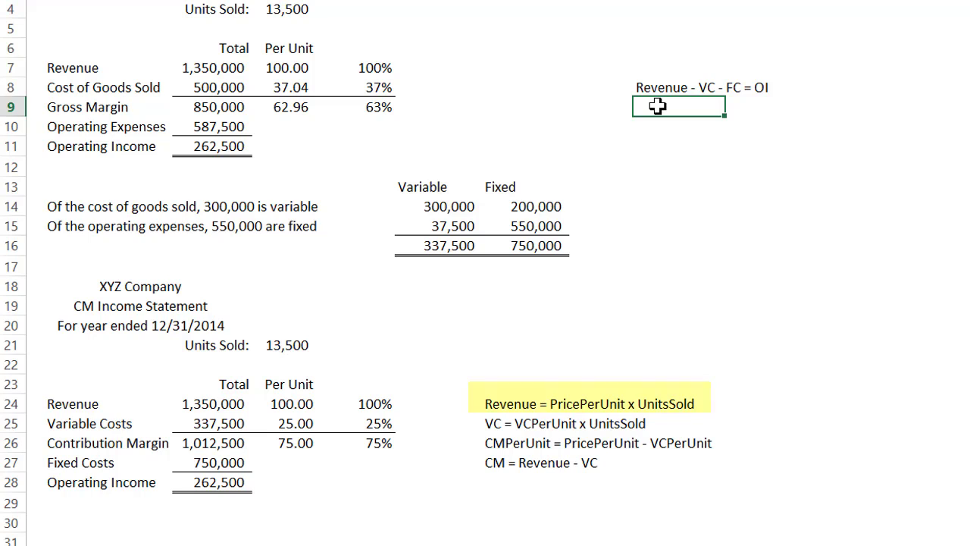
{"action": "type", "text": "PricePerUnit x Units"}
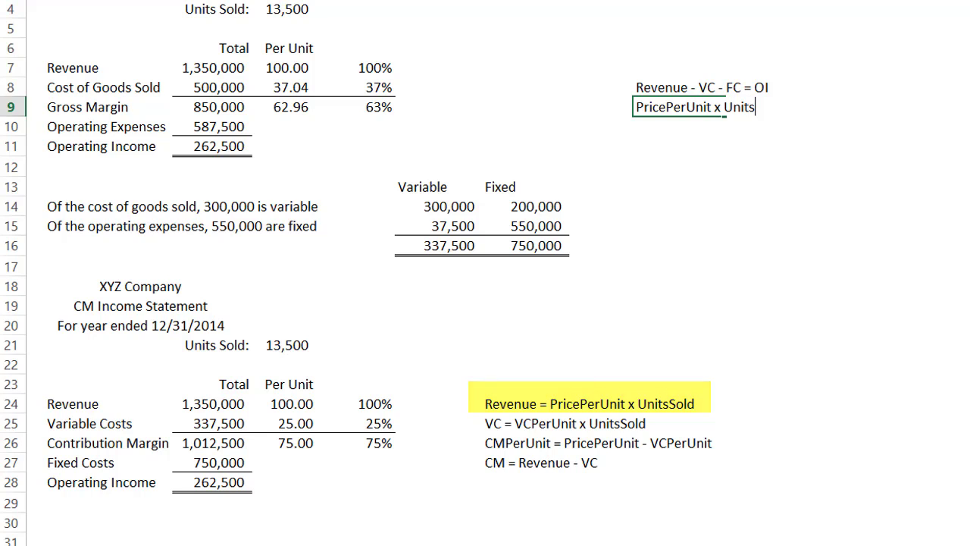
{"action": "type", "text": "Sold"}
{"action": "key", "text": "Return"}
{"action": "key", "text": "Up"}
{"action": "key", "text": "F2"}
{"action": "type", "text": "-"}
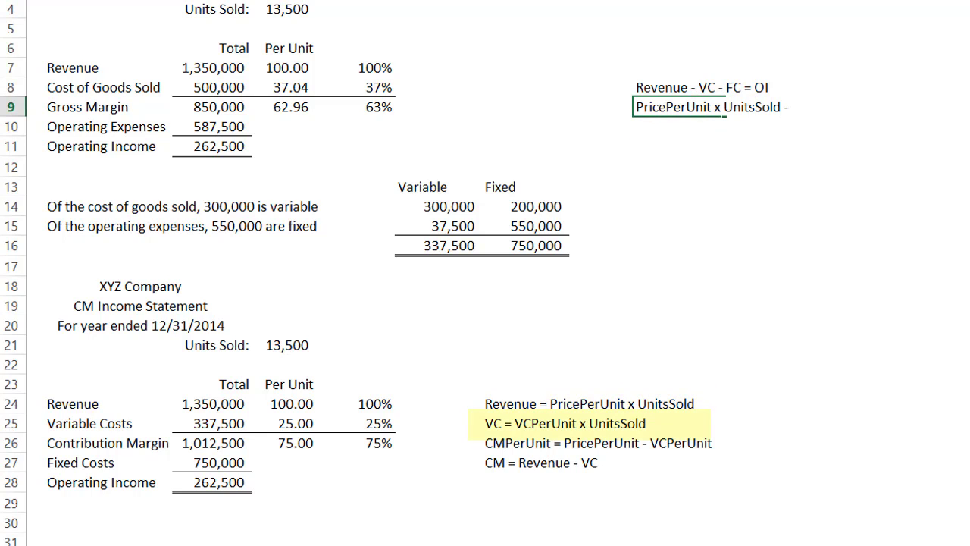
{"action": "type", "text": " VC"}
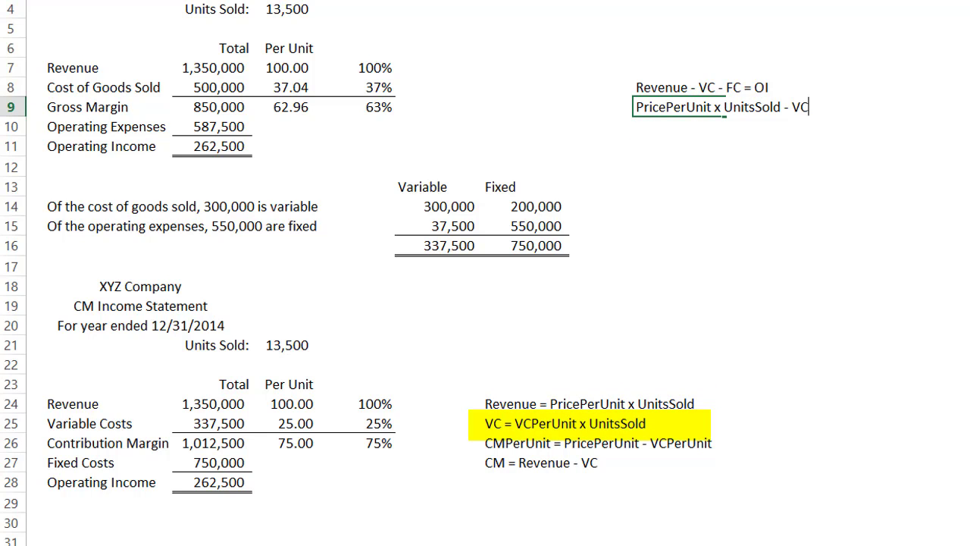
{"action": "type", "text": "PerUnit x Units"}
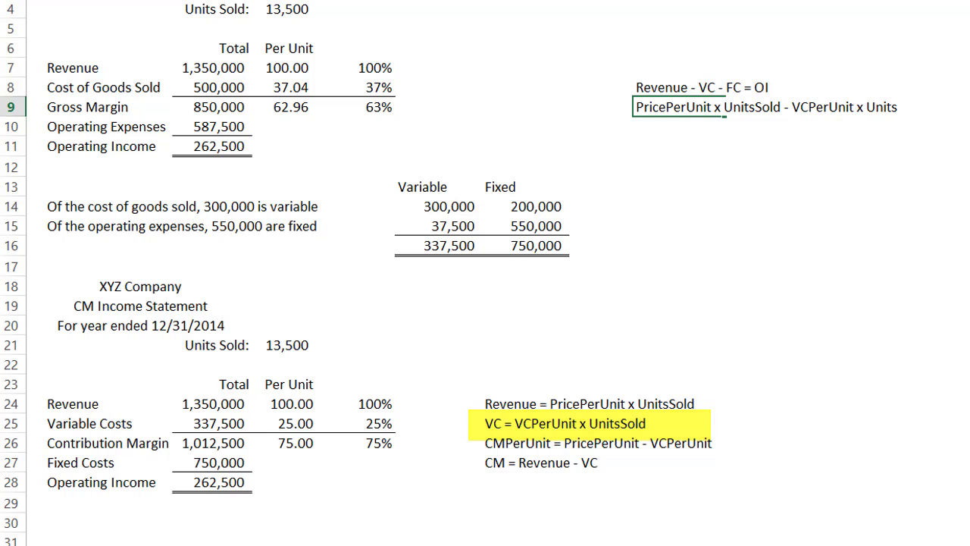
{"action": "type", "text": "Sold - FC = OI"}
{"action": "key", "text": "Return"}
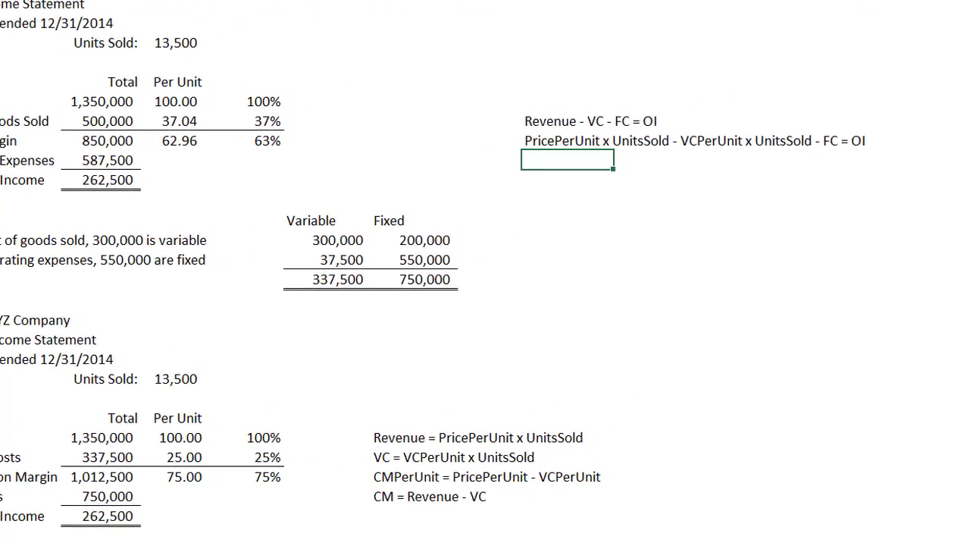